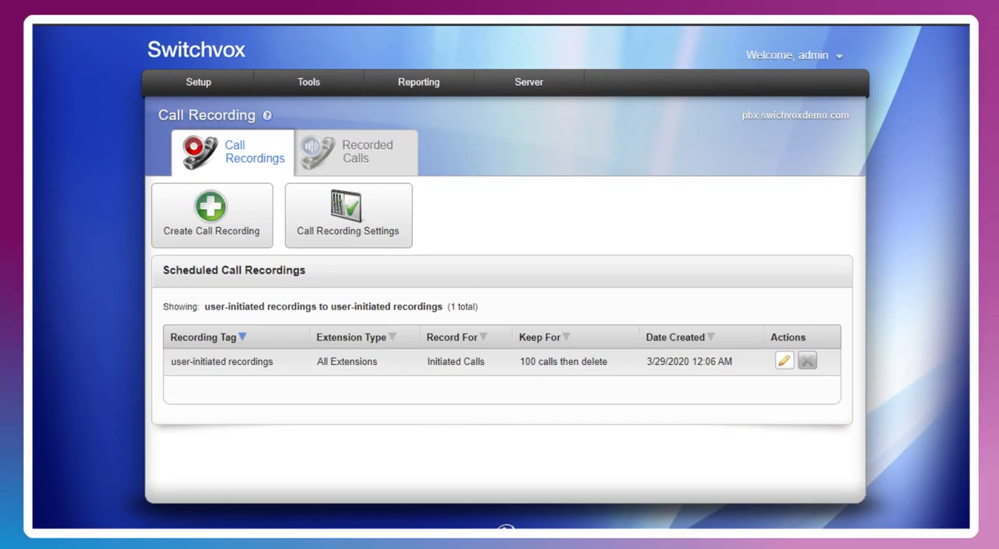
Step: Open the user-initiated recordings entry and review its targets, call types, recording limit and retention settings
{"action": "mouse_move", "coordinate": [325, 92]}
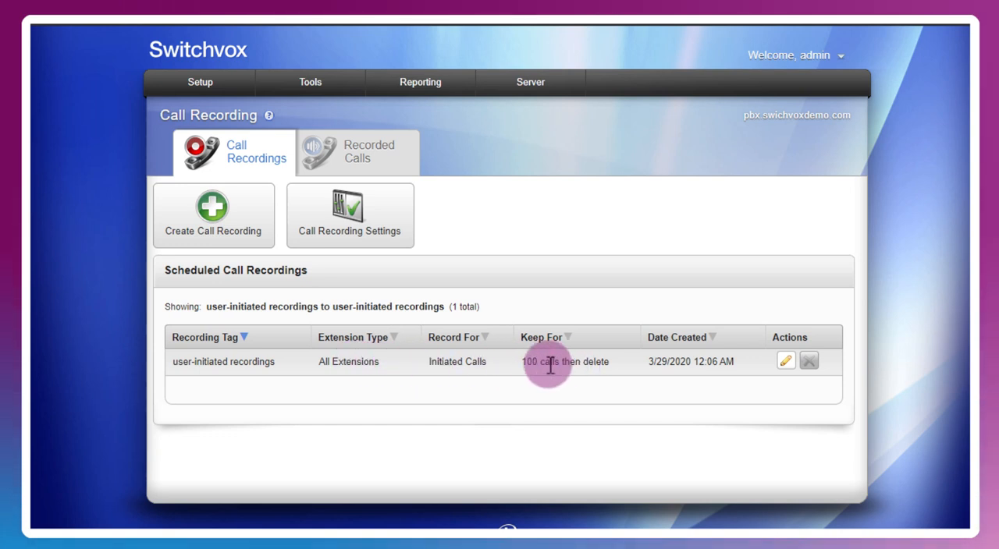
{"action": "left_click", "coordinate": [780, 364]}
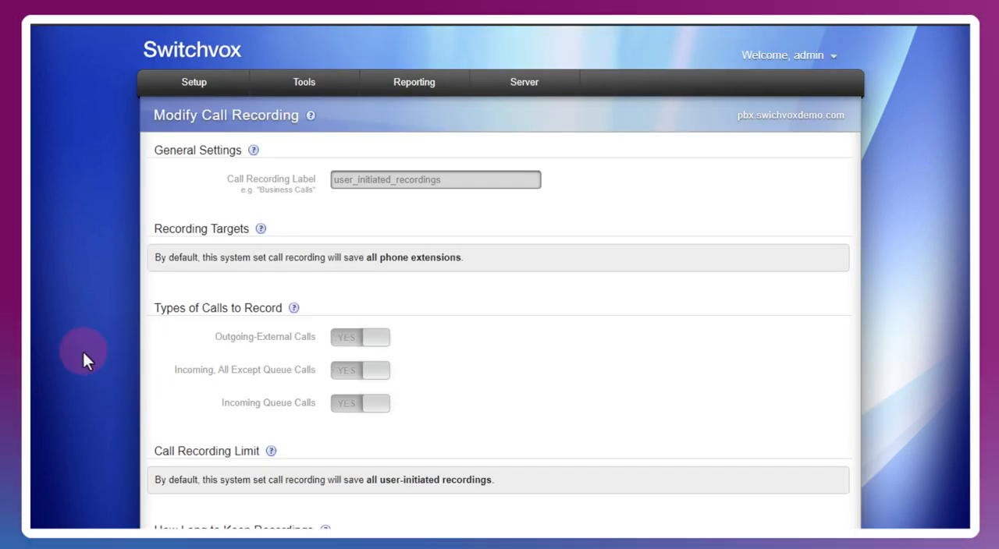
{"action": "scroll", "coordinate": [83, 352], "scroll_direction": "down", "scroll_amount": 4}
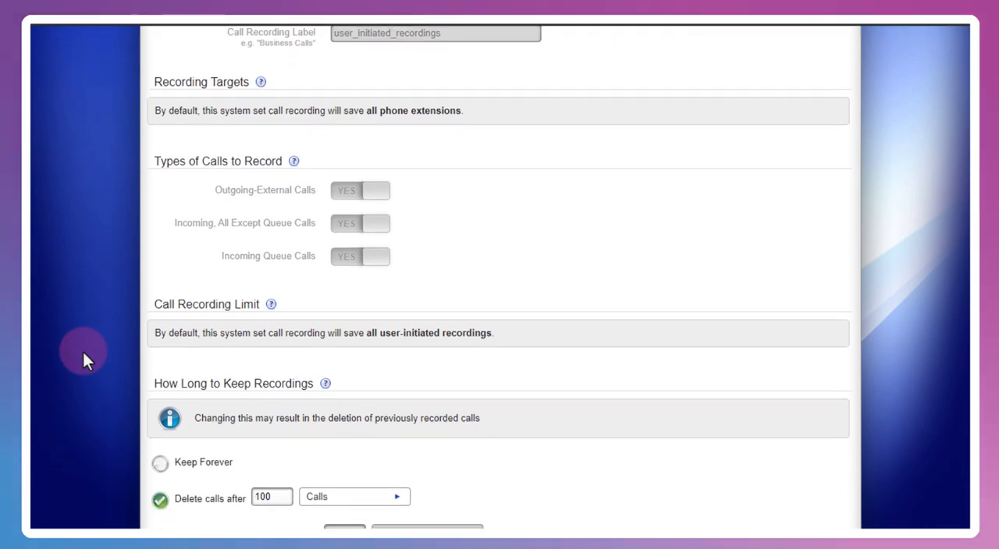
{"action": "scroll", "coordinate": [82, 352], "scroll_direction": "down", "scroll_amount": 2}
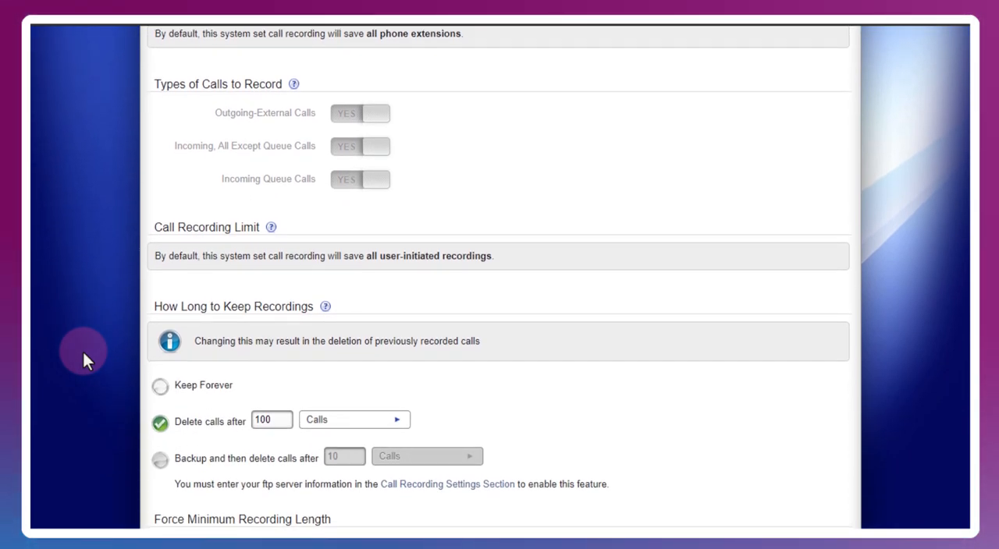
{"action": "scroll", "coordinate": [83, 352], "scroll_direction": "up", "scroll_amount": 6}
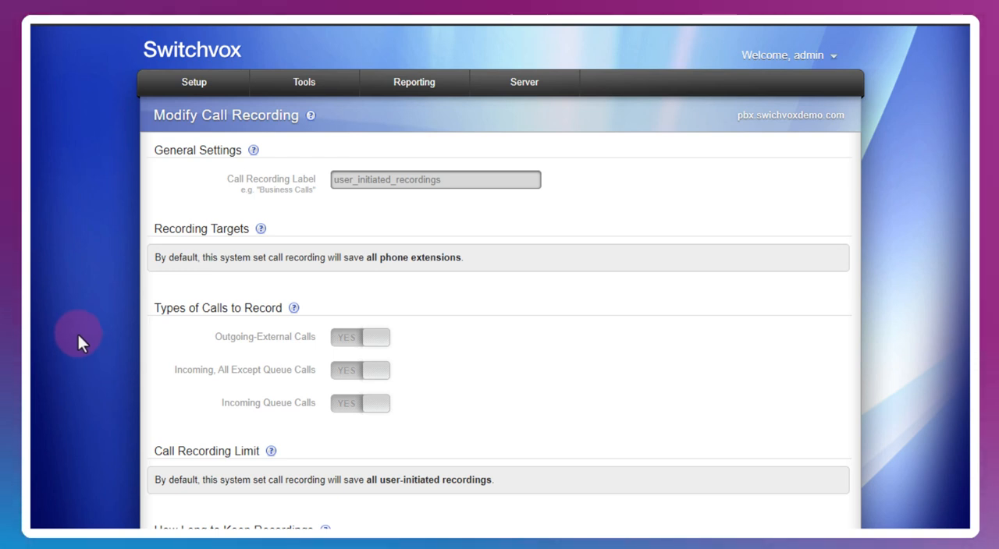
{"action": "scroll", "coordinate": [78, 334], "scroll_direction": "down", "scroll_amount": 4}
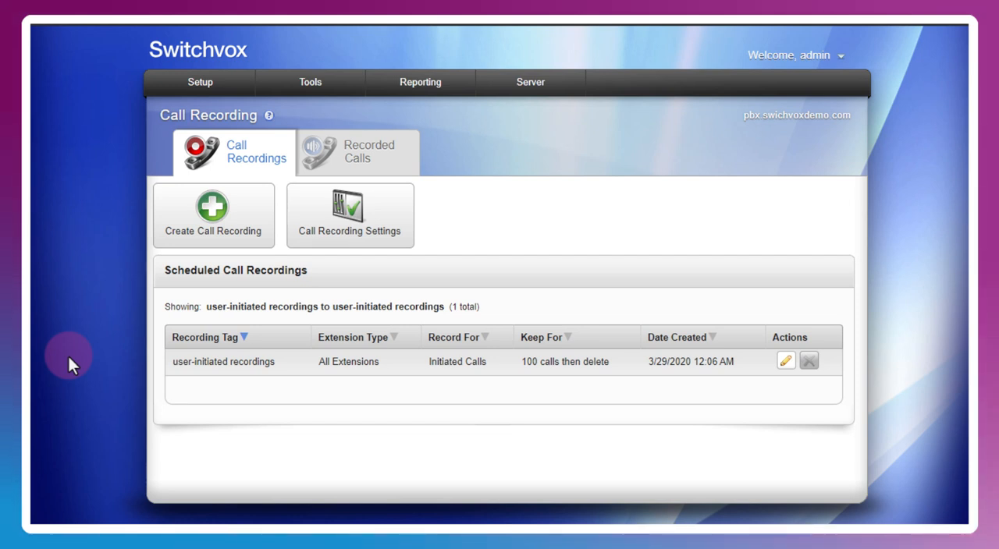
Step: Start a new call recording and label it Quality Control
{"action": "left_click", "coordinate": [218, 232]}
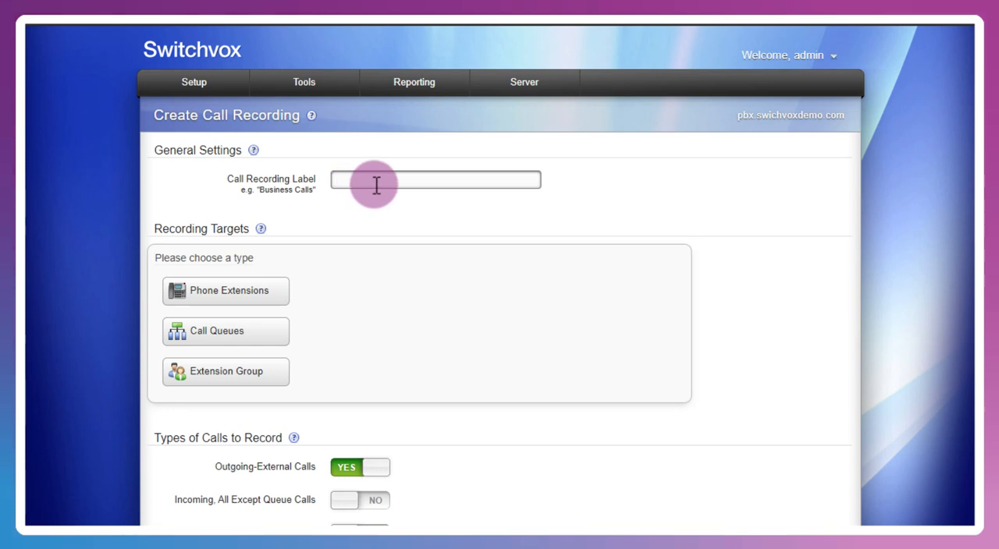
{"action": "left_click", "coordinate": [376, 184]}
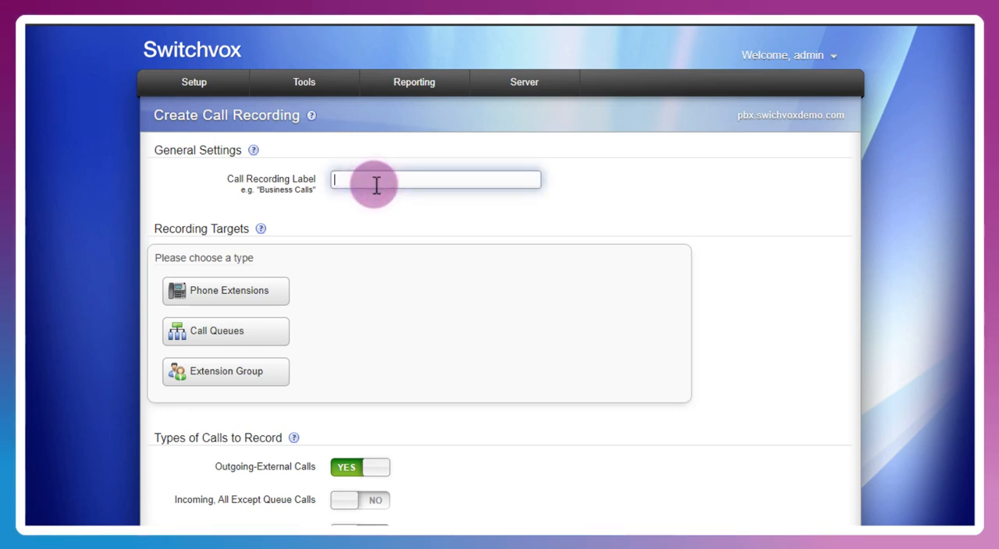
{"action": "type", "text": "Quality Control"}
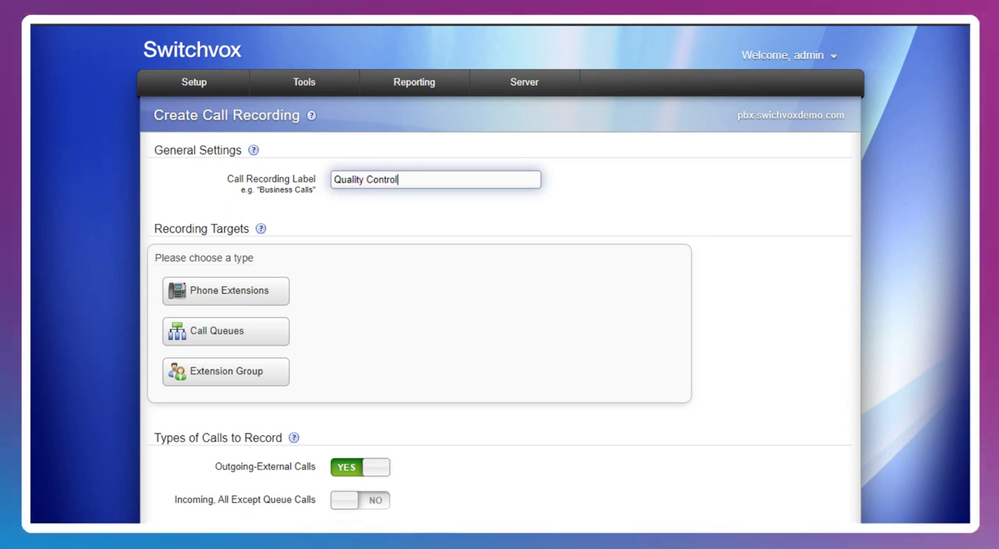
Step: Set the recording target type to Phone Extensions and add extension 200 as the target
{"action": "left_click", "coordinate": [222, 300]}
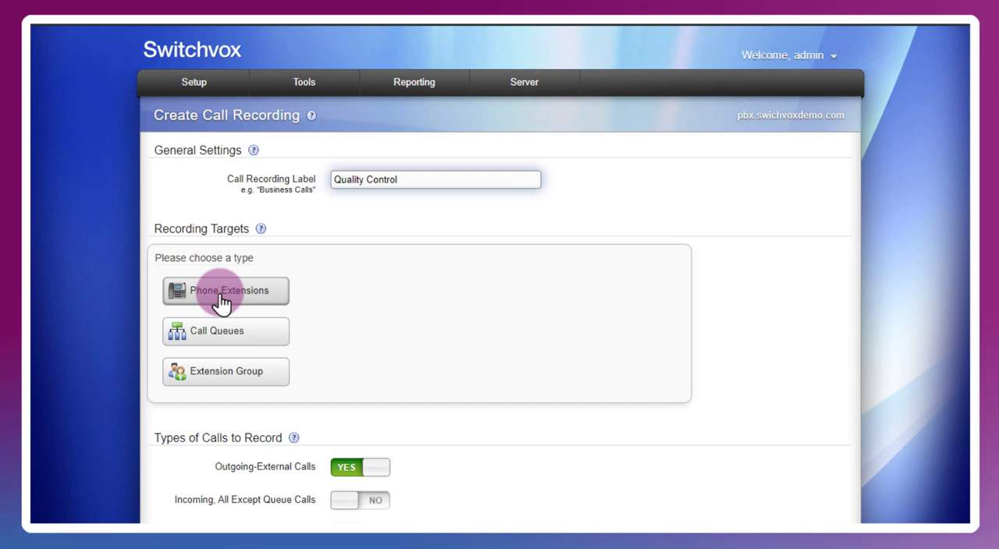
{"action": "left_click", "coordinate": [231, 340]}
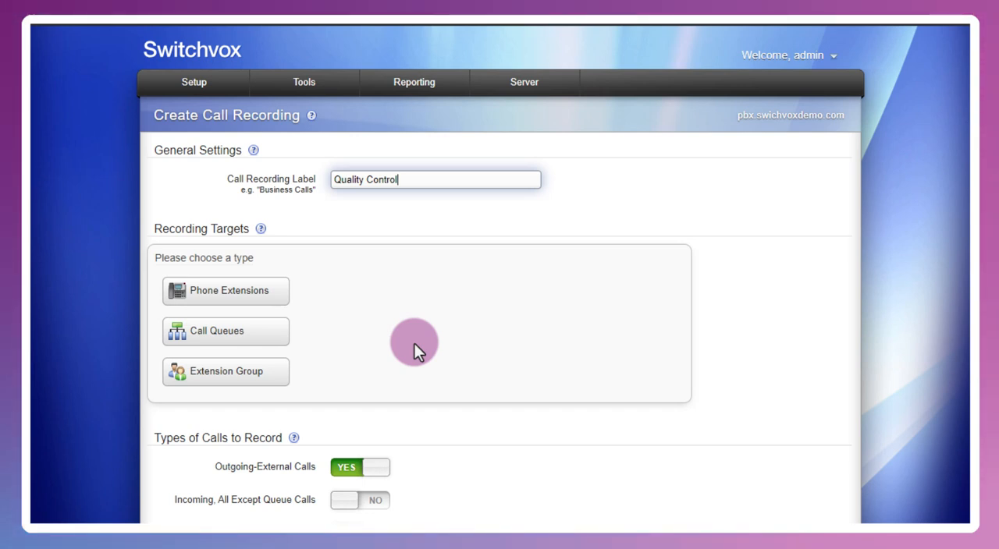
{"action": "left_click", "coordinate": [244, 300]}
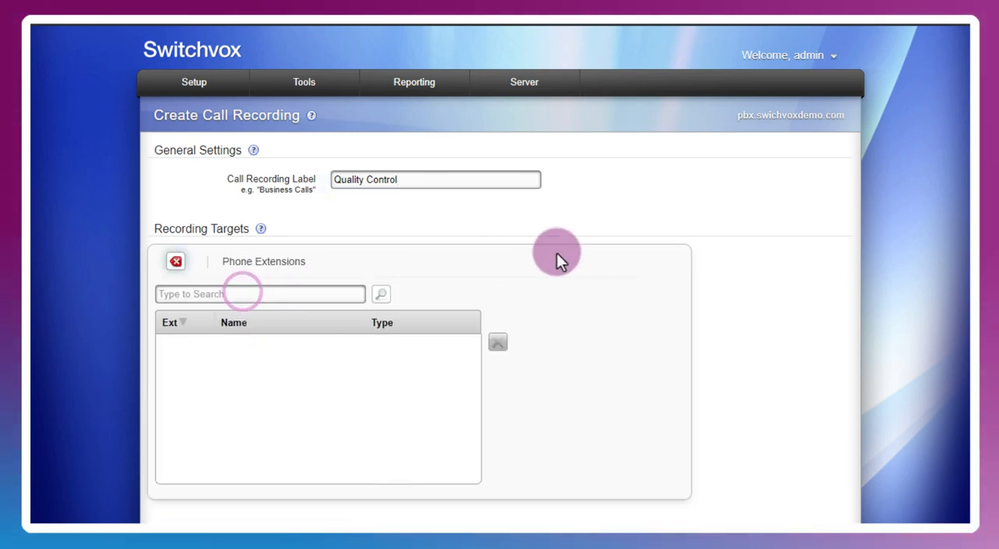
{"action": "left_click", "coordinate": [382, 294]}
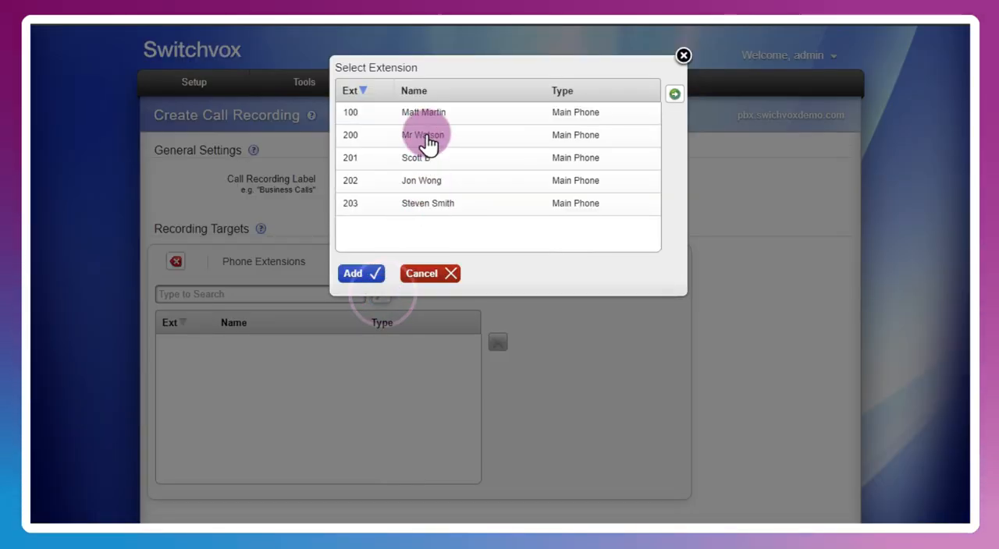
{"action": "left_click", "coordinate": [425, 137]}
{"action": "left_click", "coordinate": [373, 276]}
Step: Enable recording of incoming calls except queue calls, and save the call recording
{"action": "scroll", "coordinate": [613, 316], "scroll_direction": "down", "scroll_amount": 5}
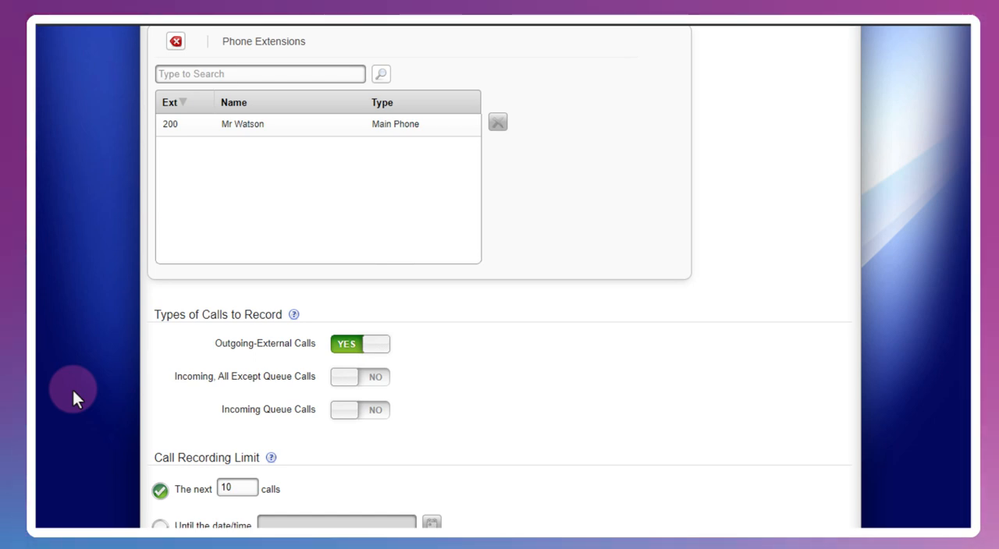
{"action": "left_click", "coordinate": [370, 381]}
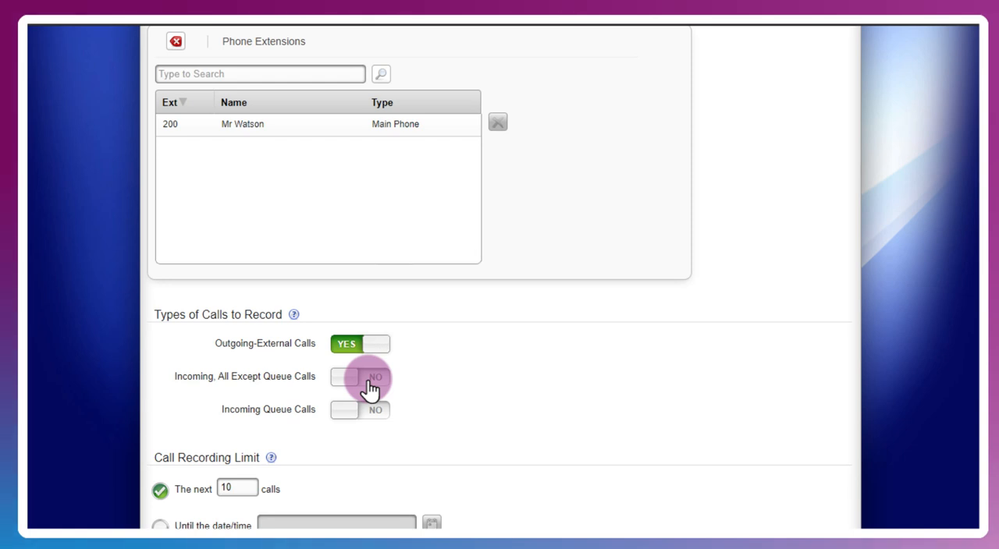
{"action": "scroll", "coordinate": [601, 390], "scroll_direction": "down", "scroll_amount": 3}
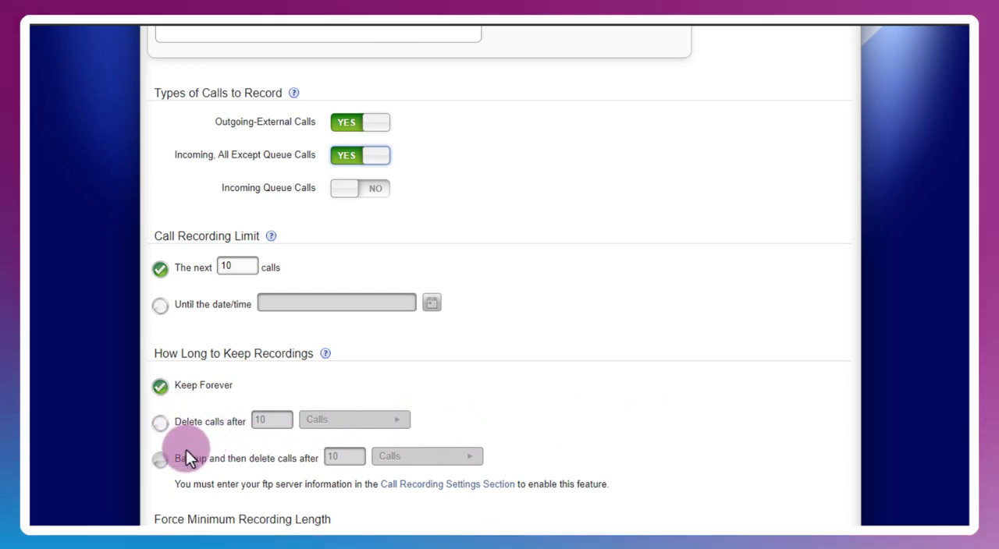
{"action": "mouse_move", "coordinate": [162, 463]}
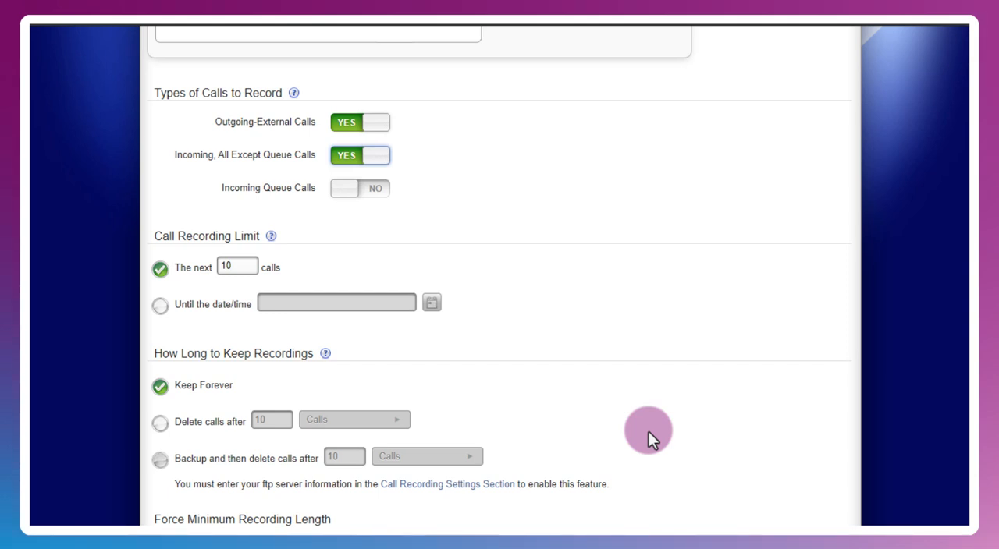
{"action": "scroll", "coordinate": [650, 431], "scroll_direction": "down", "scroll_amount": 1}
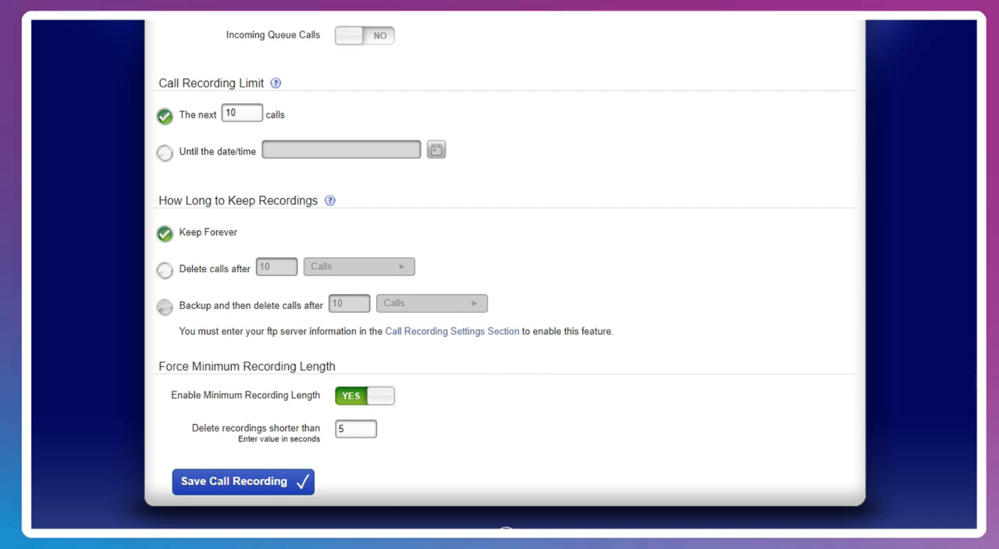
{"action": "left_click", "coordinate": [187, 478]}
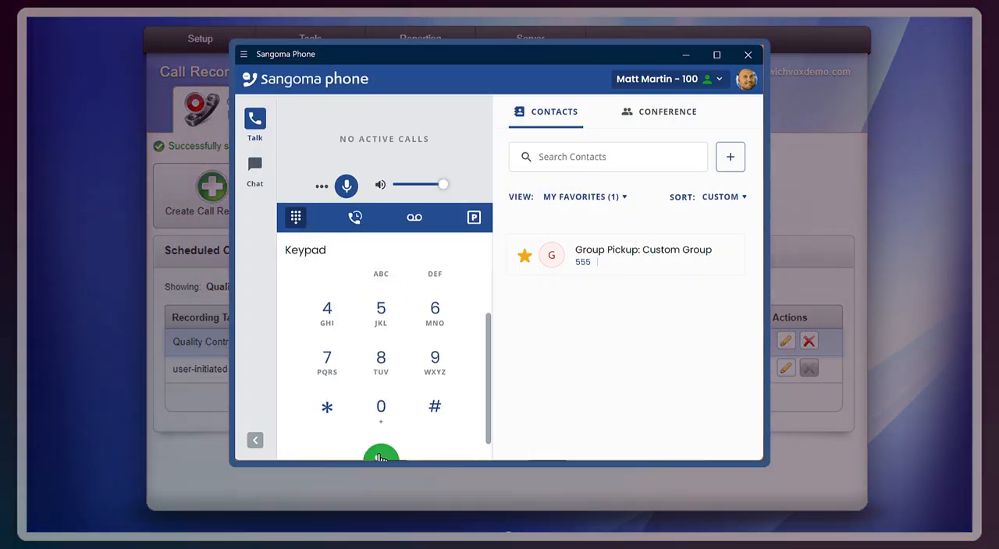
Step: Switch to Sangoma Phone and place a call from the keypad
{"action": "left_click", "coordinate": [380, 458]}
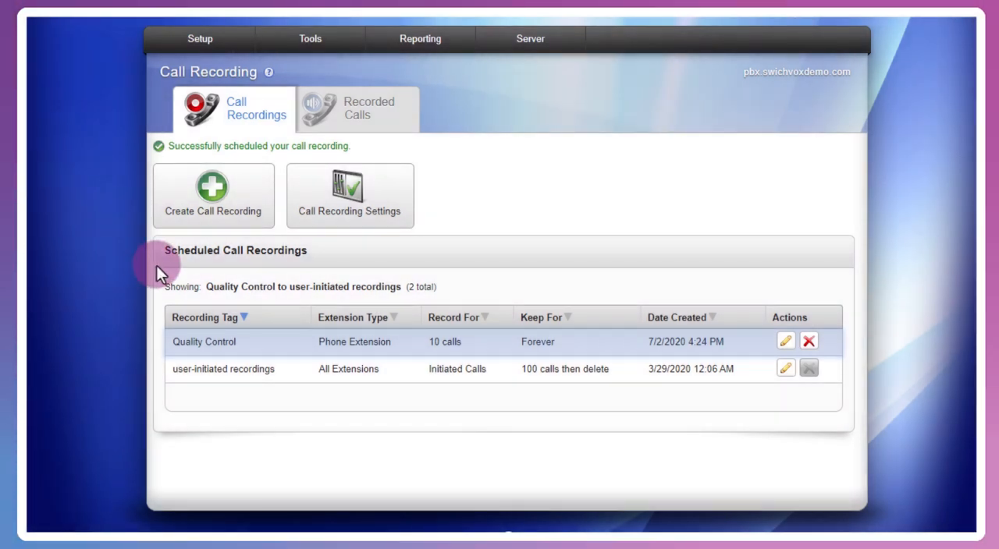
Step: Play the 4:37 PM Quality Control recording and the user-initiated recording from the recorded calls, and close the media player
{"action": "left_click", "coordinate": [368, 125]}
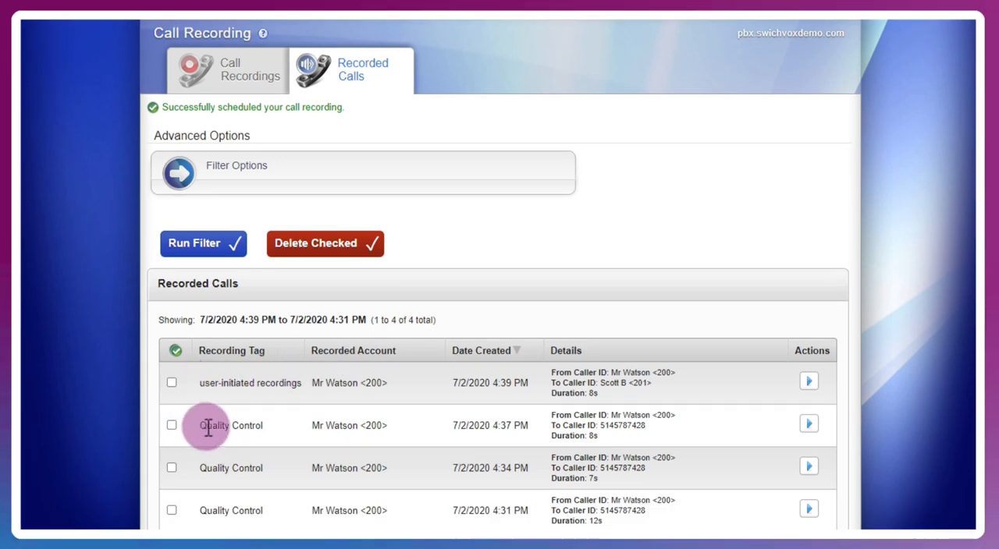
{"action": "left_click", "coordinate": [811, 429]}
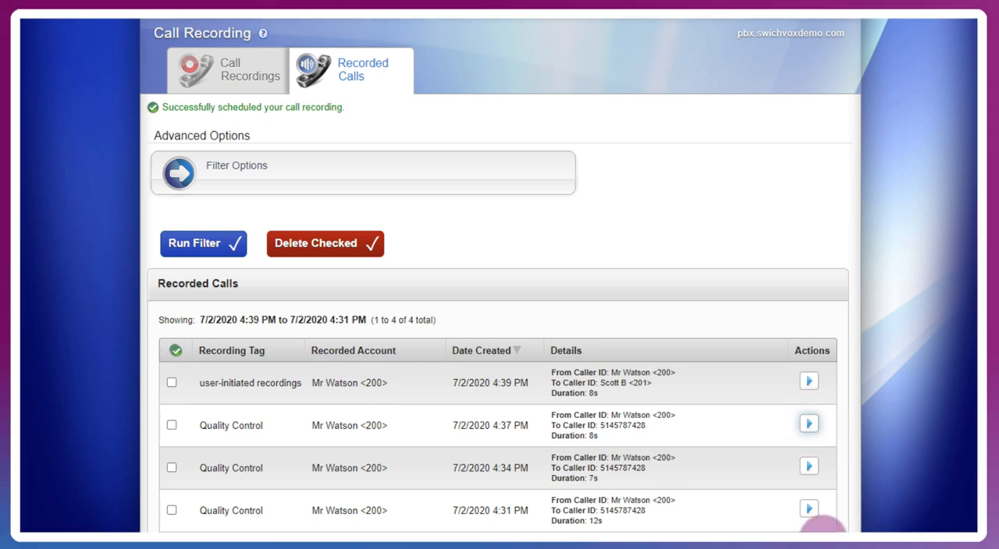
{"action": "left_click", "coordinate": [806, 381]}
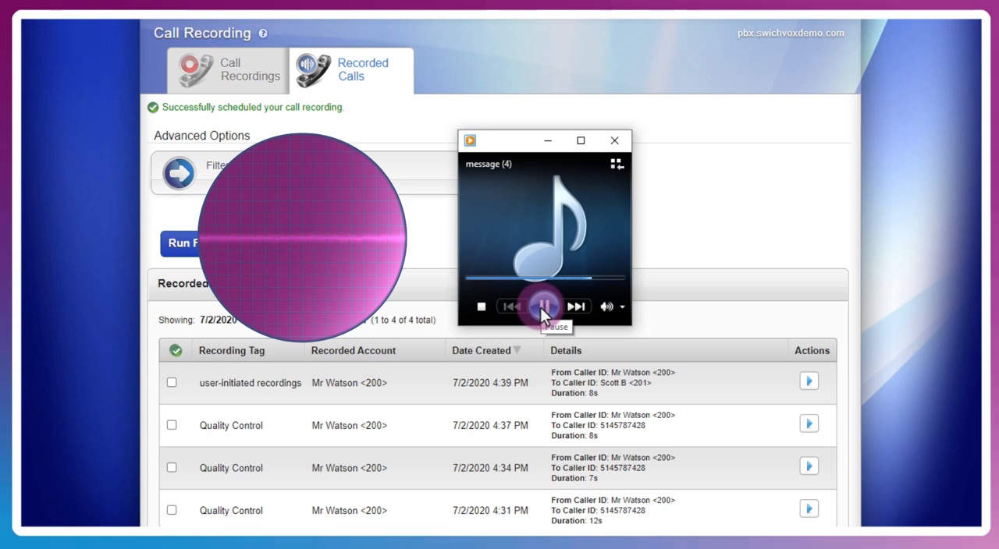
{"action": "left_click", "coordinate": [624, 140]}
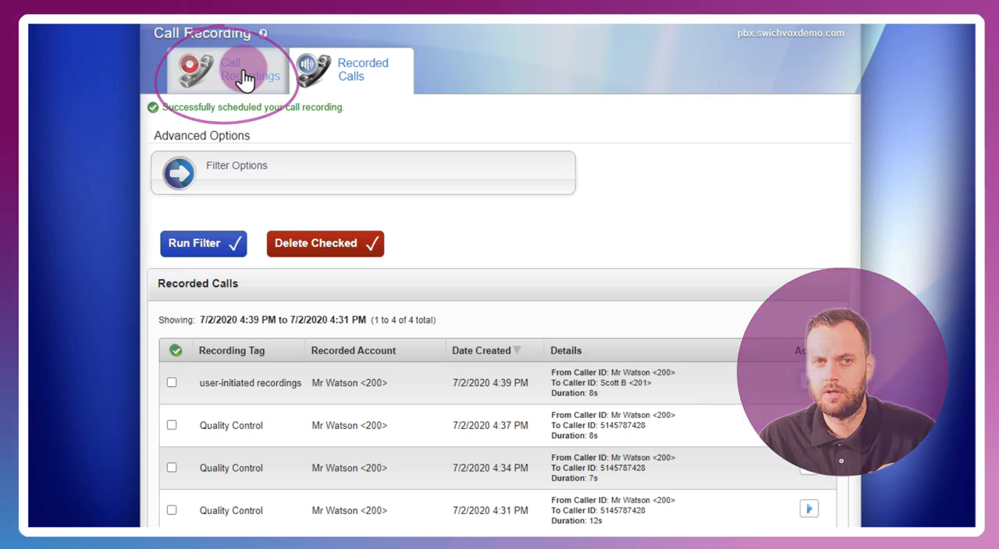
Step: Open the call recording settings and examine the frequency and daily time options of the offload/sync schedule
{"action": "left_click", "coordinate": [244, 76]}
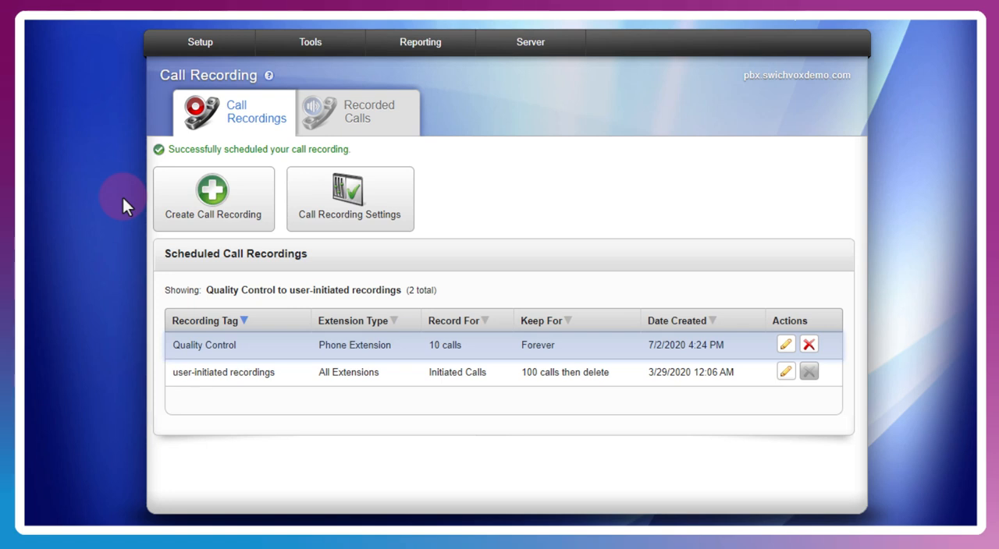
{"action": "left_click", "coordinate": [343, 219]}
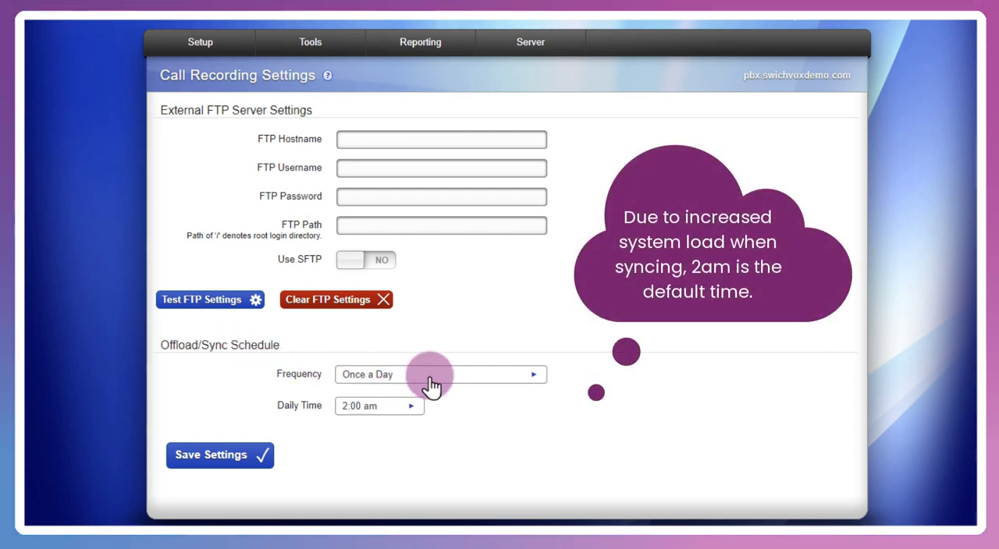
{"action": "left_click", "coordinate": [430, 381]}
{"action": "left_click", "coordinate": [430, 380]}
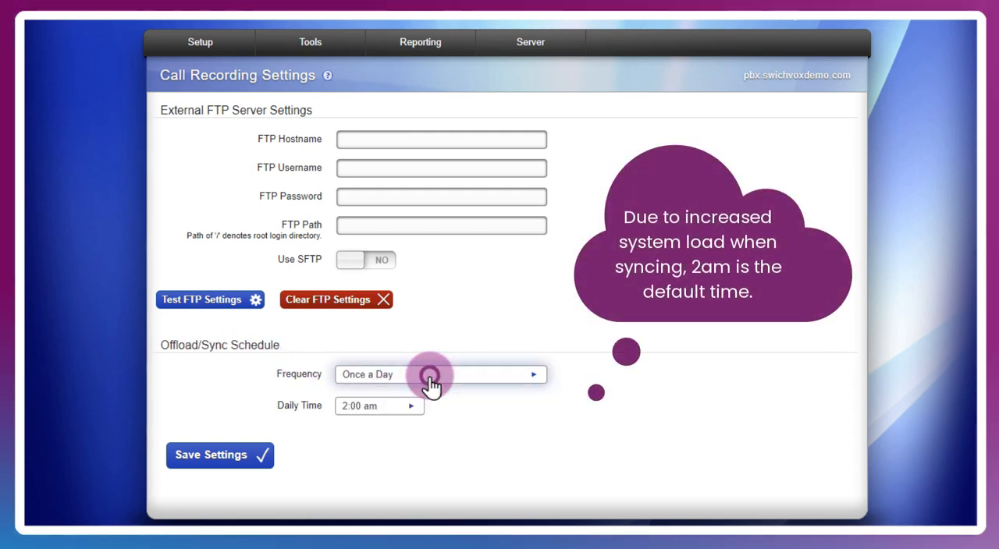
{"action": "left_click", "coordinate": [408, 406]}
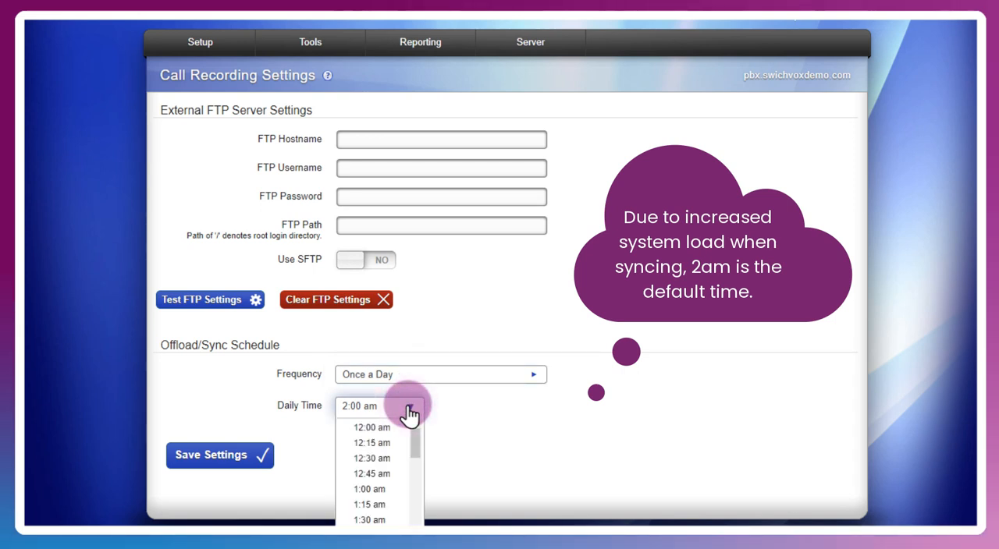
{"action": "left_click", "coordinate": [409, 412]}
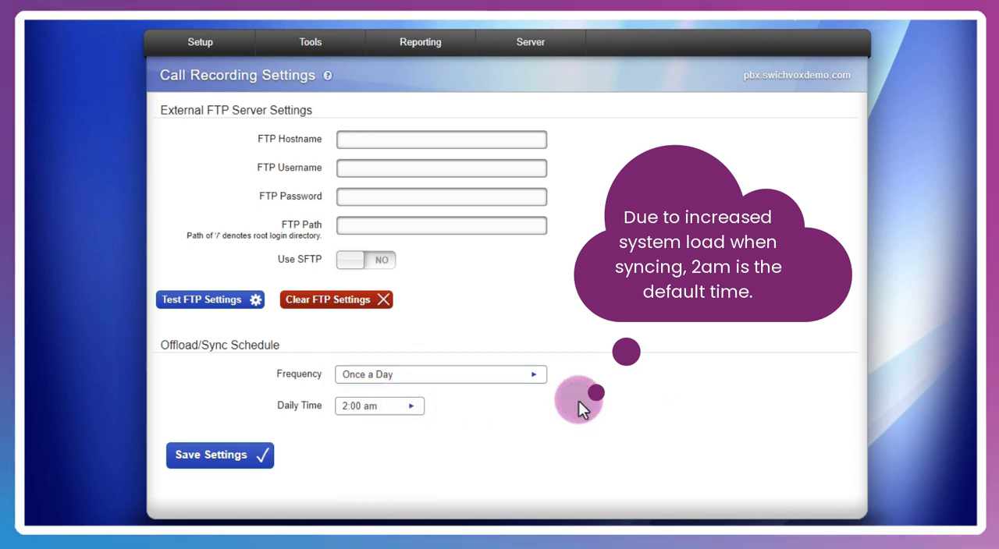